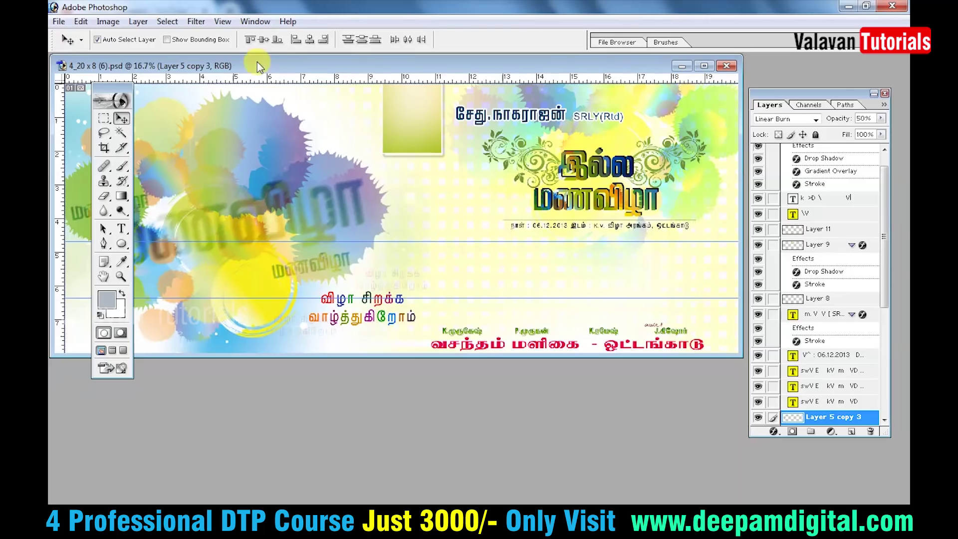
- Maximize the 4_20 x 8 (6).psd banner window and check its RGB Color mode under Image > Mode
click(704, 65)
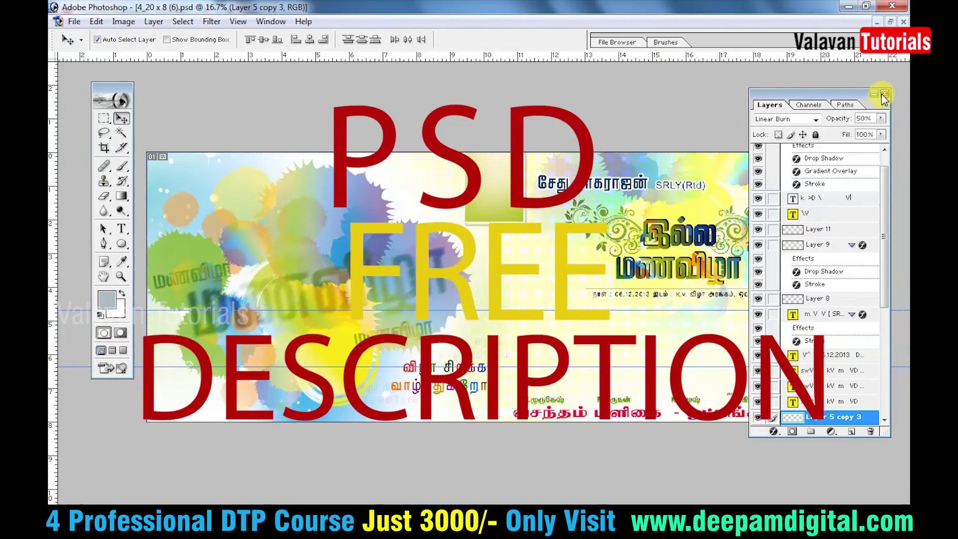
click(884, 93)
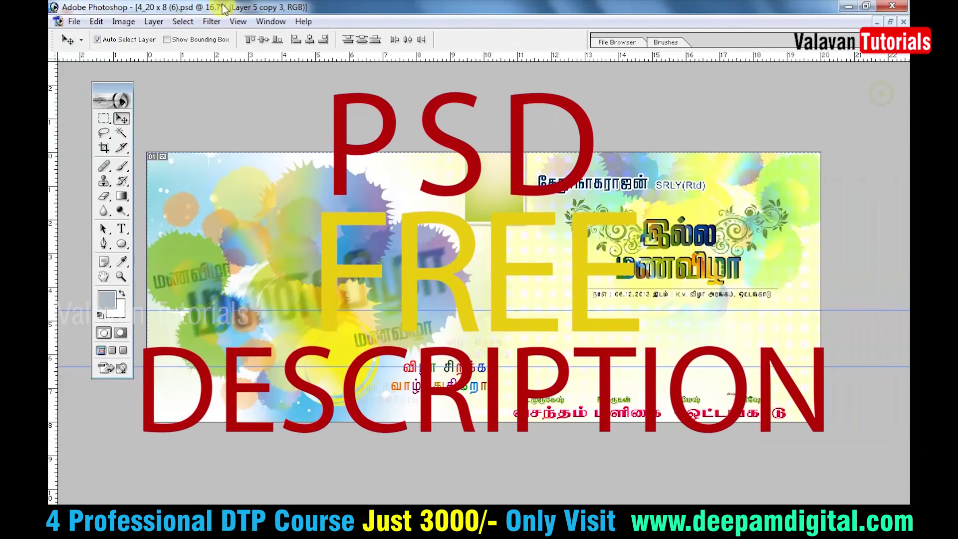
click(123, 22)
mouse_move(154, 57)
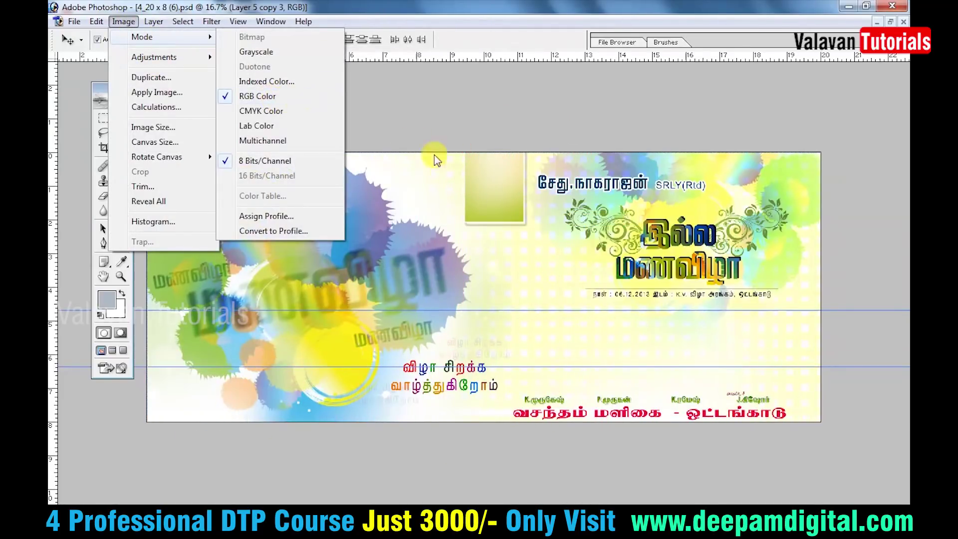
click(434, 155)
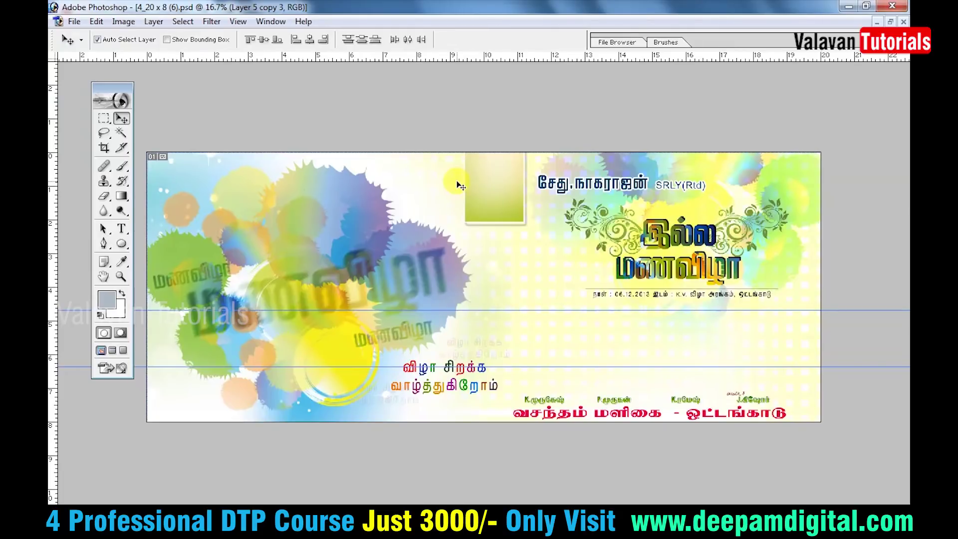
- Toggle the CMYK proof preview on and off several times to compare the banner's colours
key(ctrl+y)
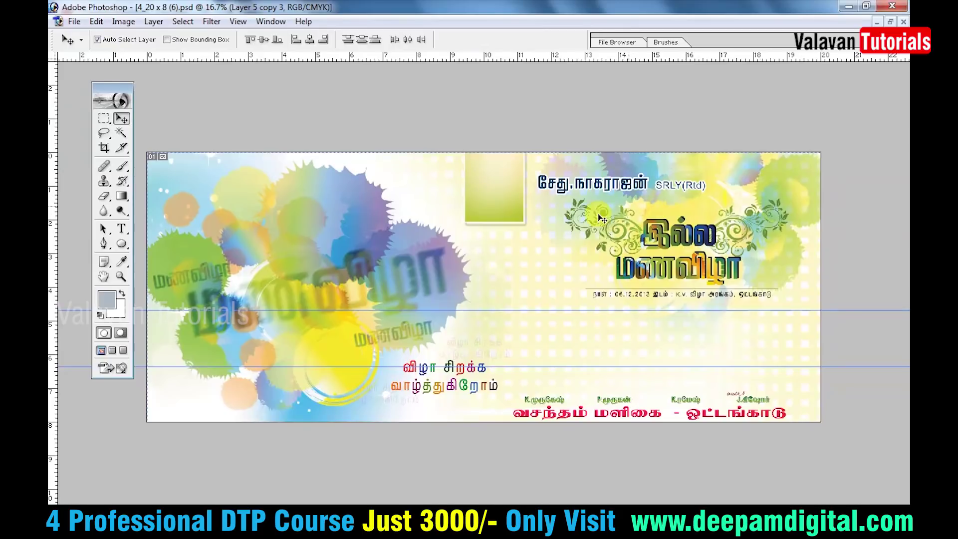
key(ctrl+y)
key(ctrl+y)
key(ctrl+y)
key(ctrl+y)
key(ctrl+y)
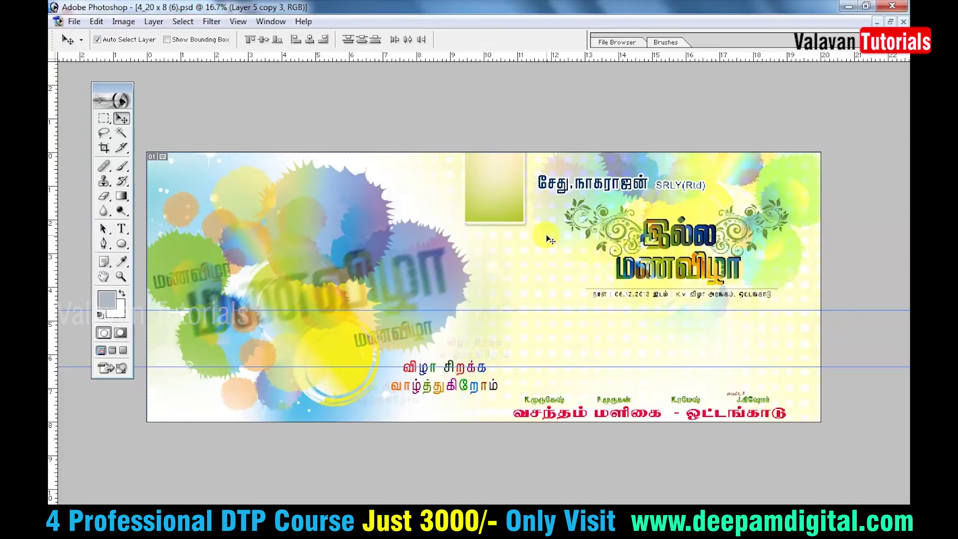
key(ctrl+y)
key(ctrl+y)
key(ctrl+y)
key(ctrl+y)
key(ctrl+y)
key(ctrl+y)
key(ctrl+y)
key(ctrl+y)
key(ctrl+y)
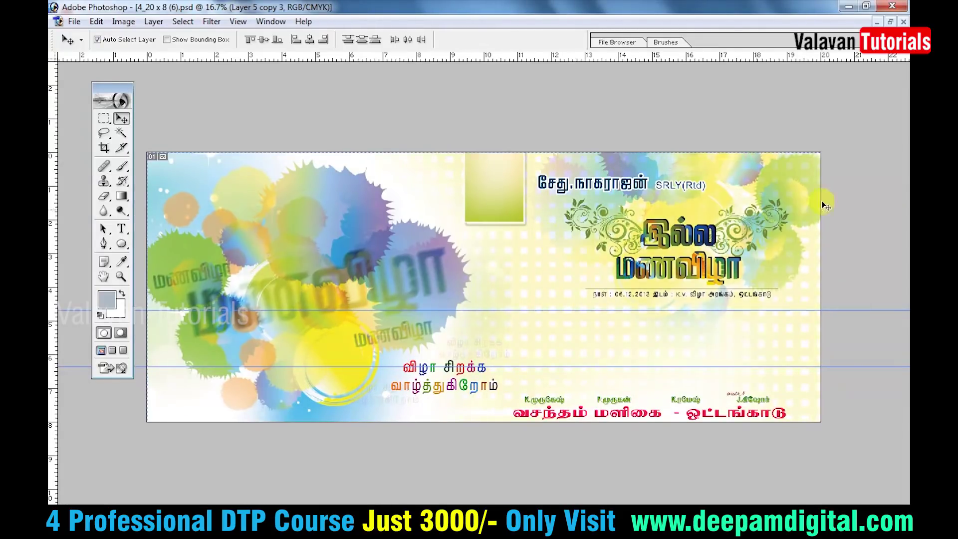
key(ctrl+y)
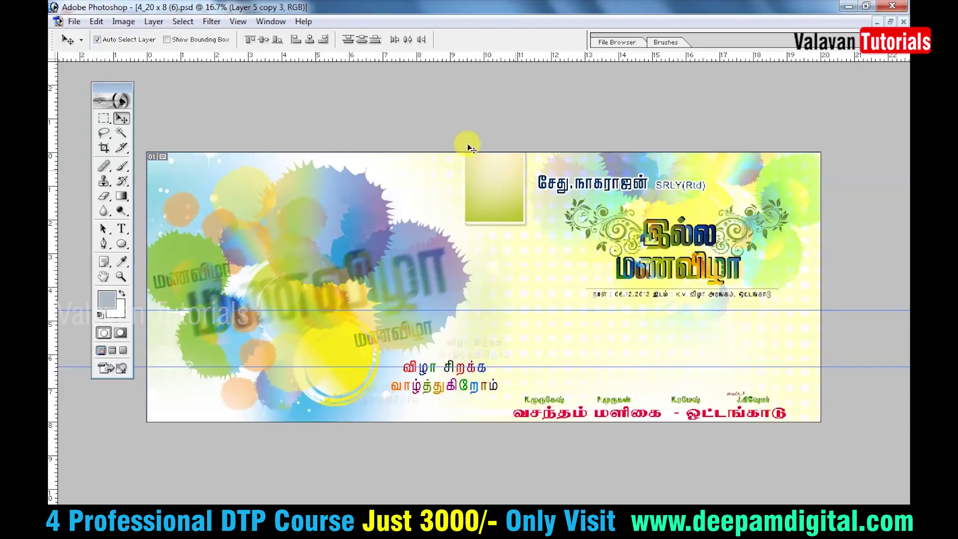
key(ctrl+y)
key(ctrl+y)
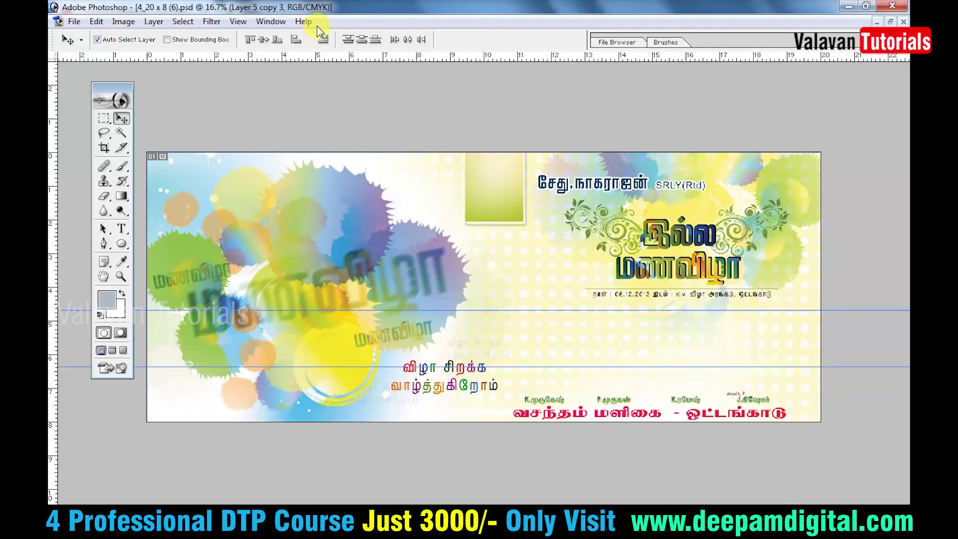
key(ctrl+y)
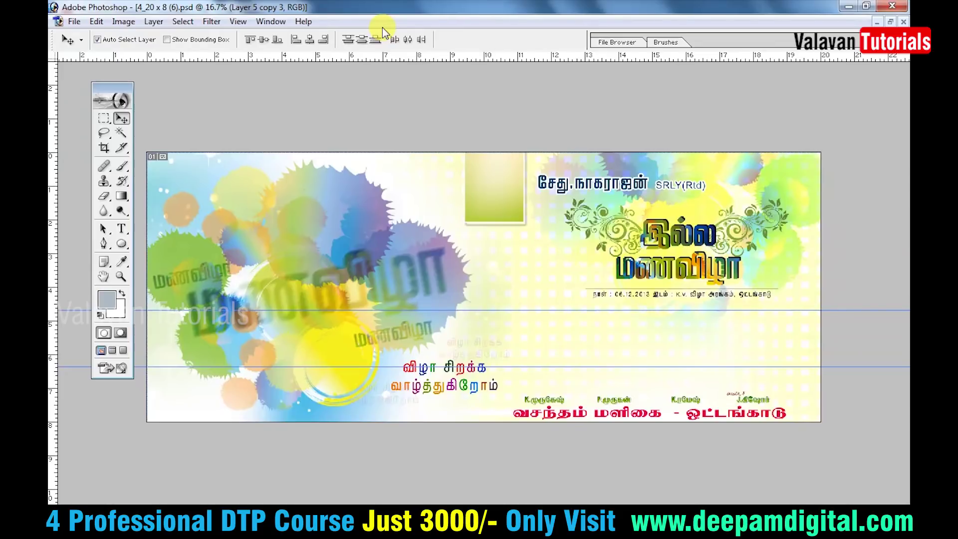
- Save a JPEG copy named 4_20 x 8 (6) copy.jpg to the Desktop
key(ctrl+shift+s)
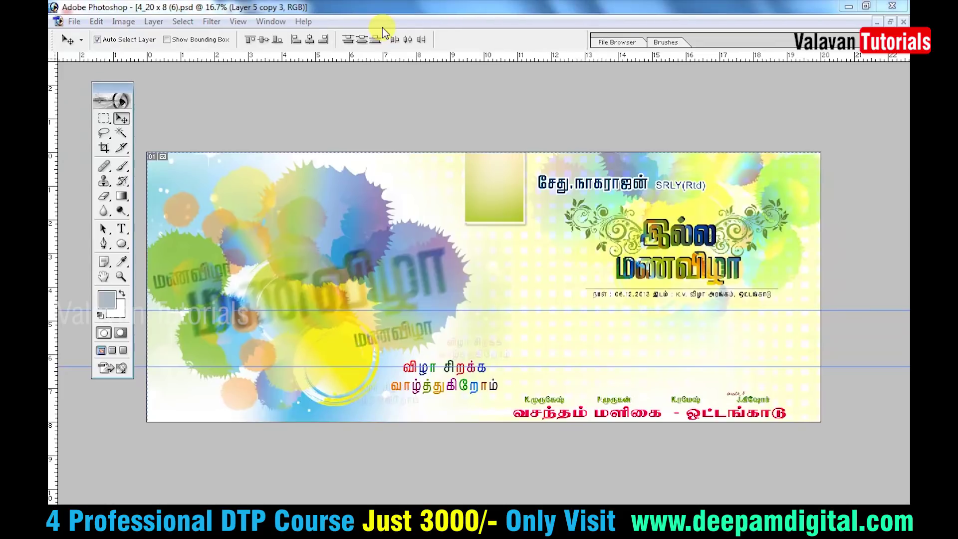
key(j)
click(324, 125)
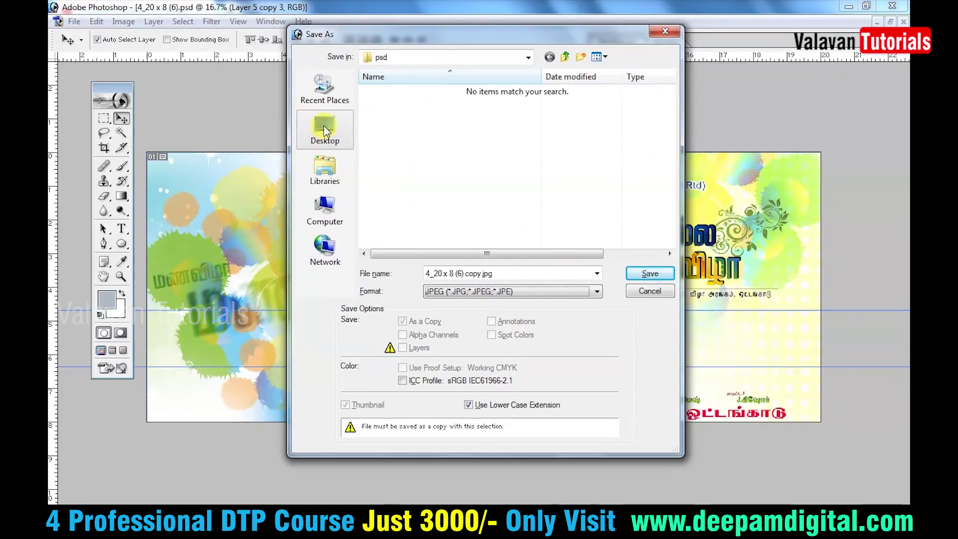
key(Return)
key(Return)
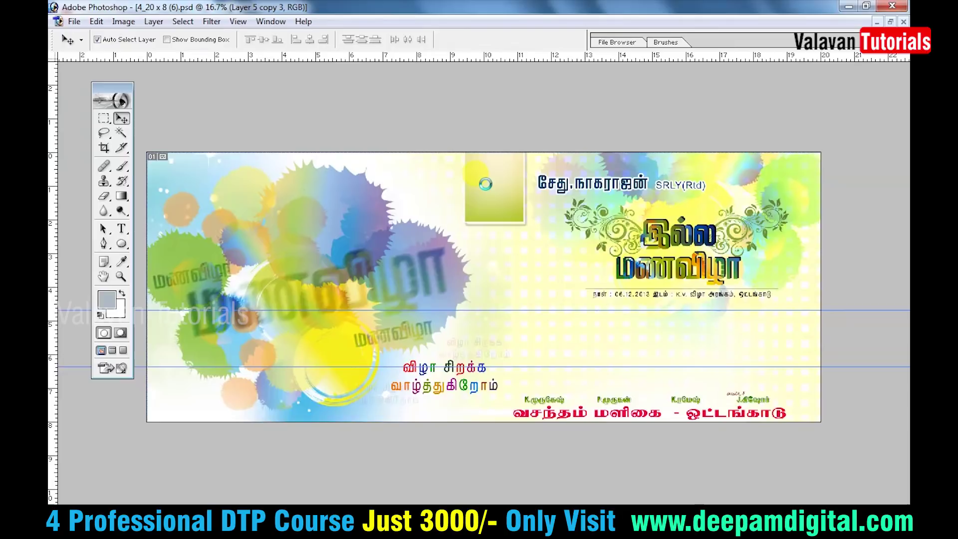
- Close the banner PSD and open 4_20 x 8 (6) copy.jpg from the Desktop
key(ctrl+w)
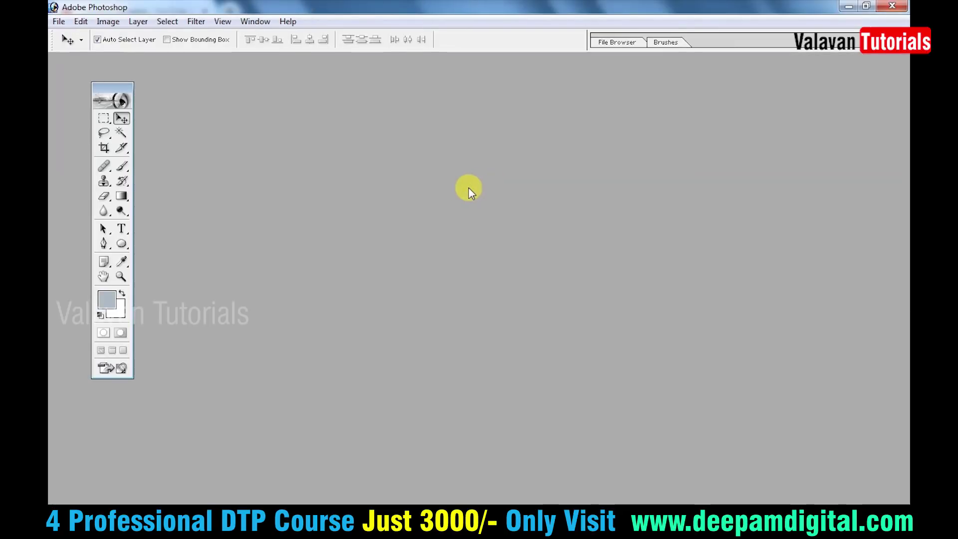
key(ctrl+o)
scroll(429, 195, down, 3)
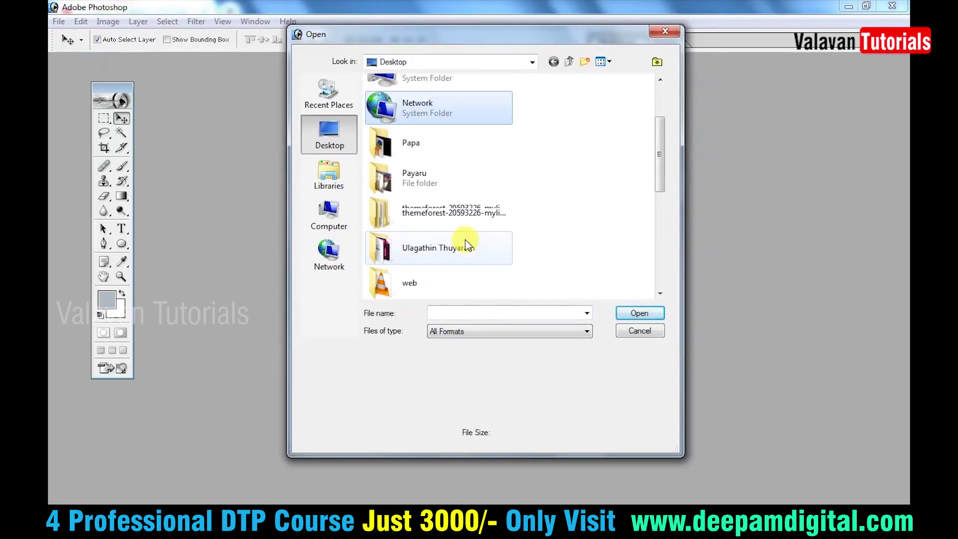
scroll(449, 214, down, 5)
click(457, 217)
click(442, 162)
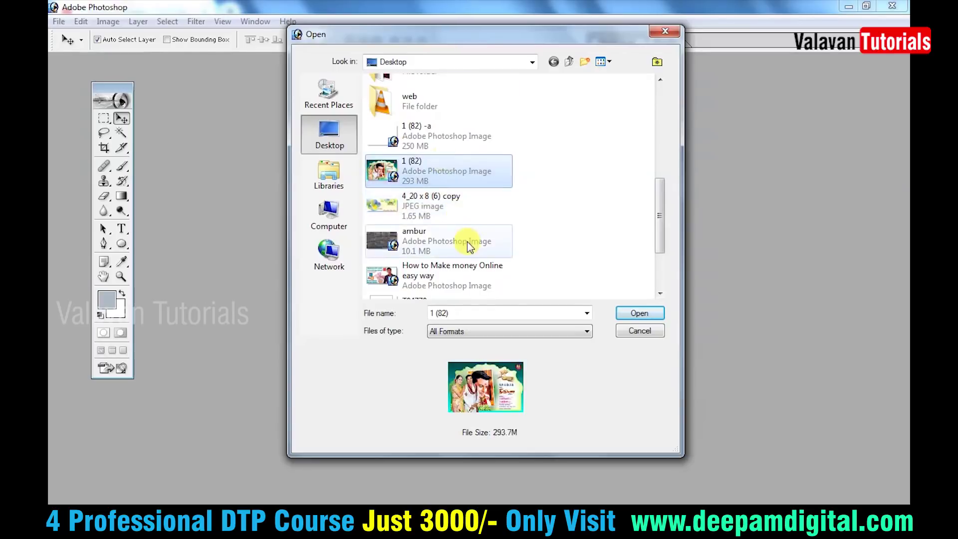
scroll(449, 224, down, 2)
double_click(446, 124)
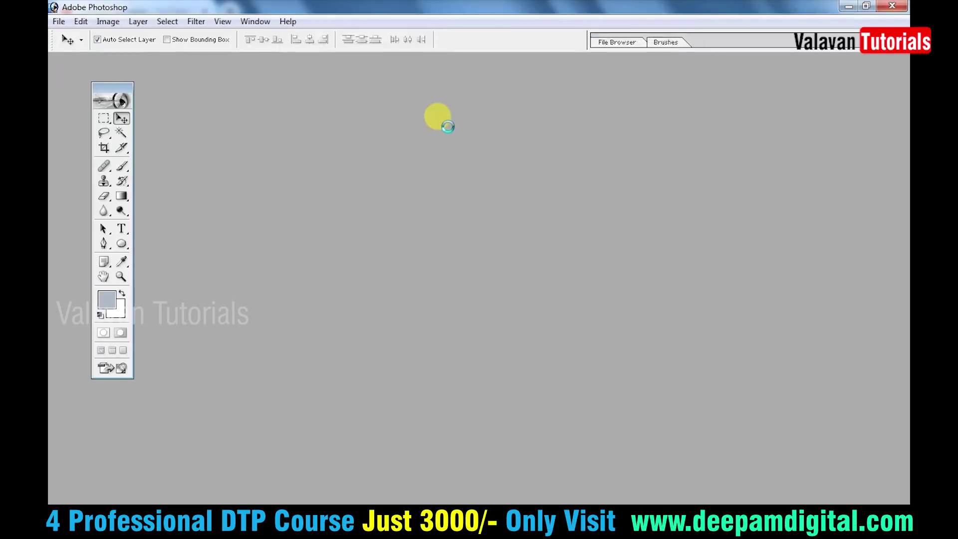
click(108, 22)
mouse_move(138, 57)
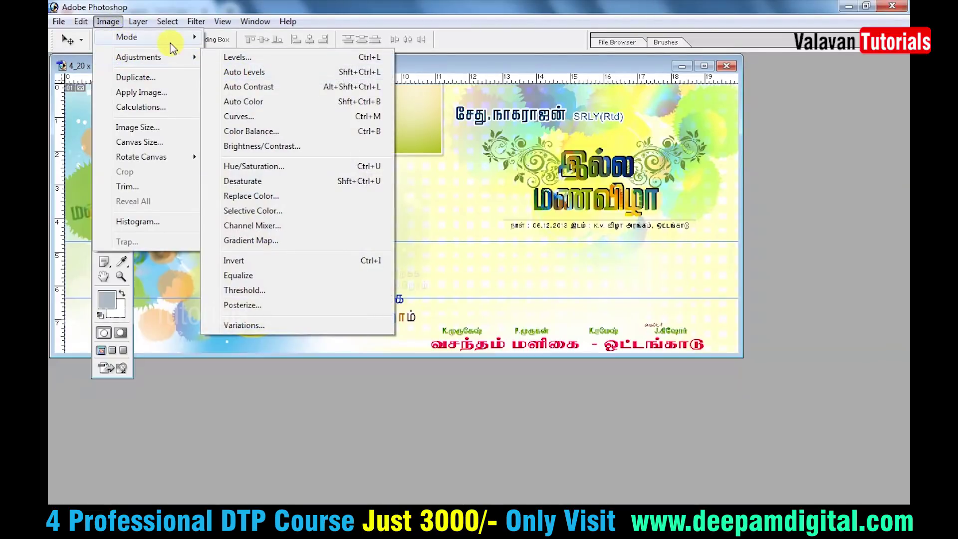
- Convert the JPEG copy to CMYK Color and create a duplicate of the image
click(260, 111)
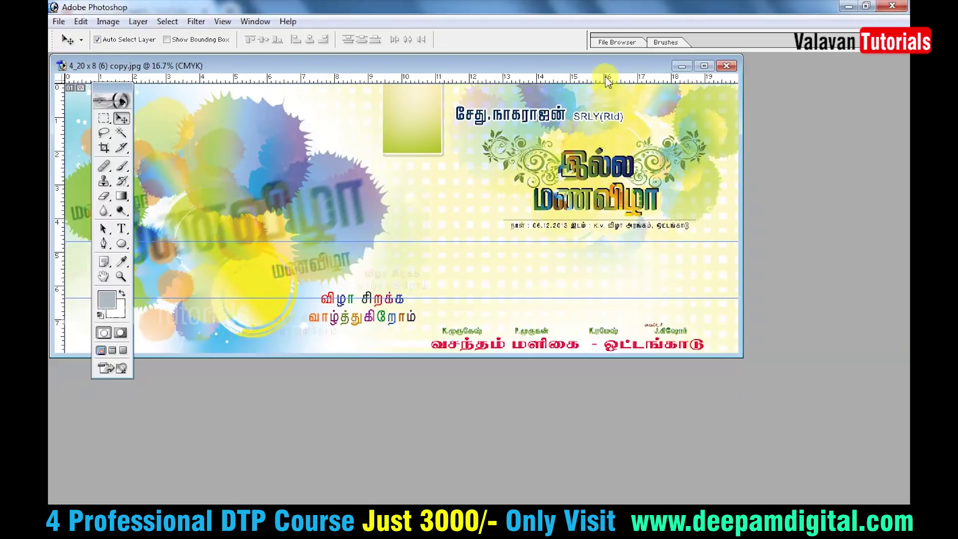
drag(607, 69, 668, 85)
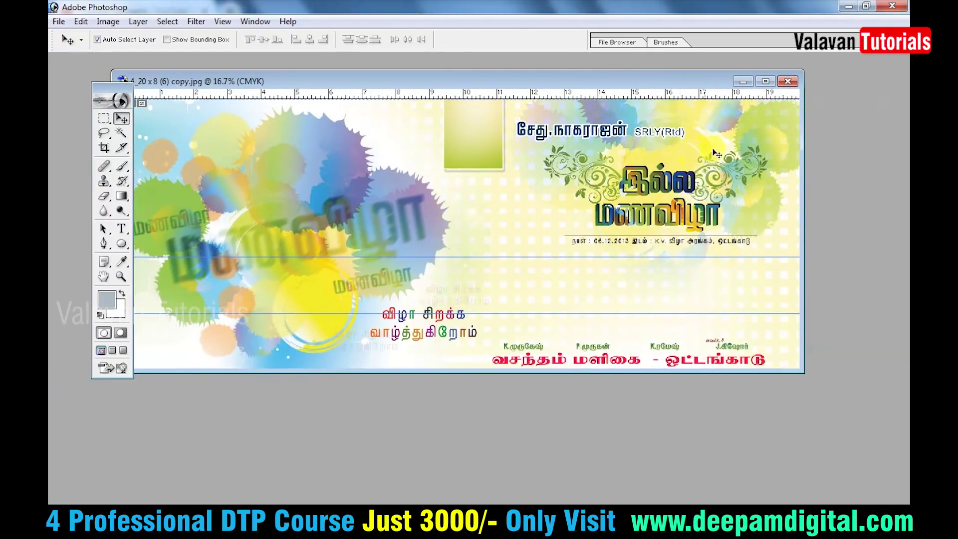
right_click(573, 84)
click(596, 93)
click(574, 252)
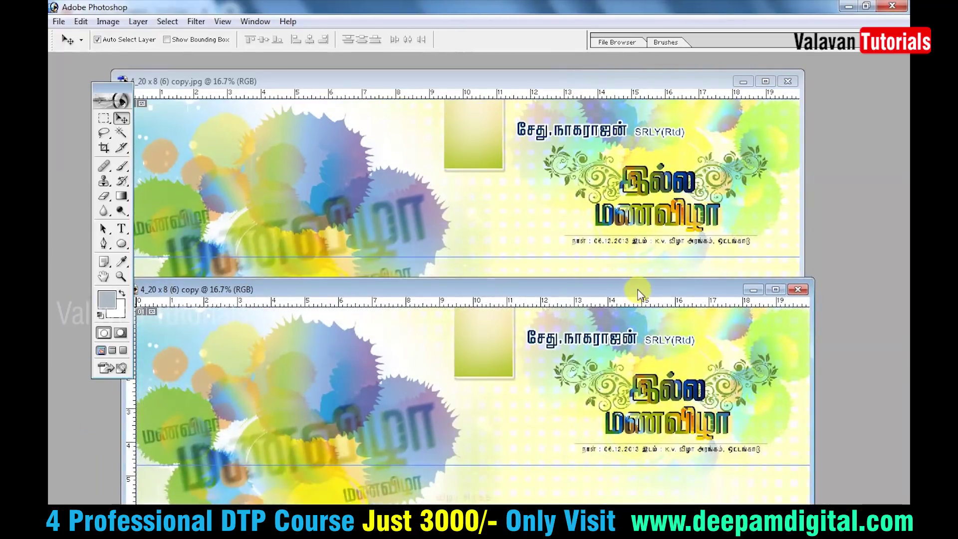
- Position the duplicate window over the original and set its mode to CMYK Color
drag(638, 294, 629, 255)
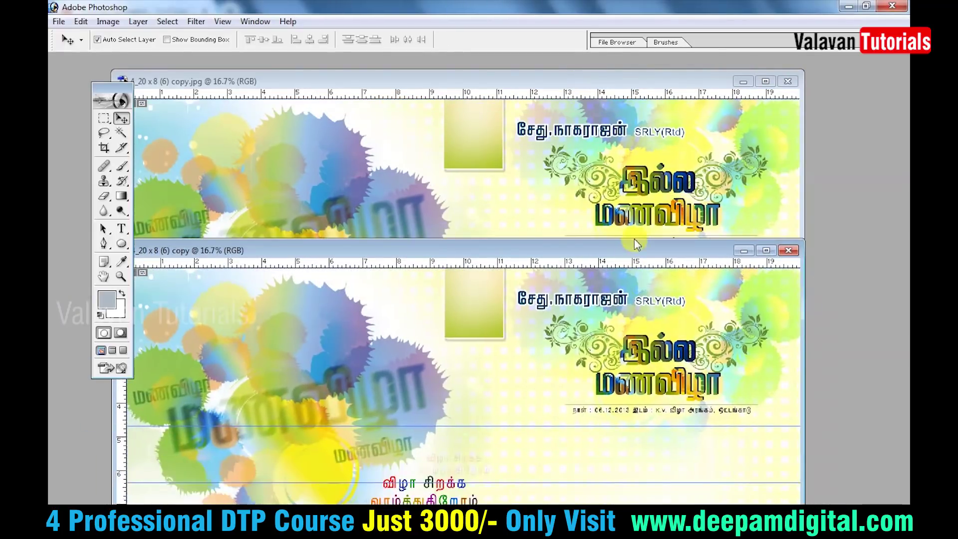
click(109, 21)
mouse_move(127, 37)
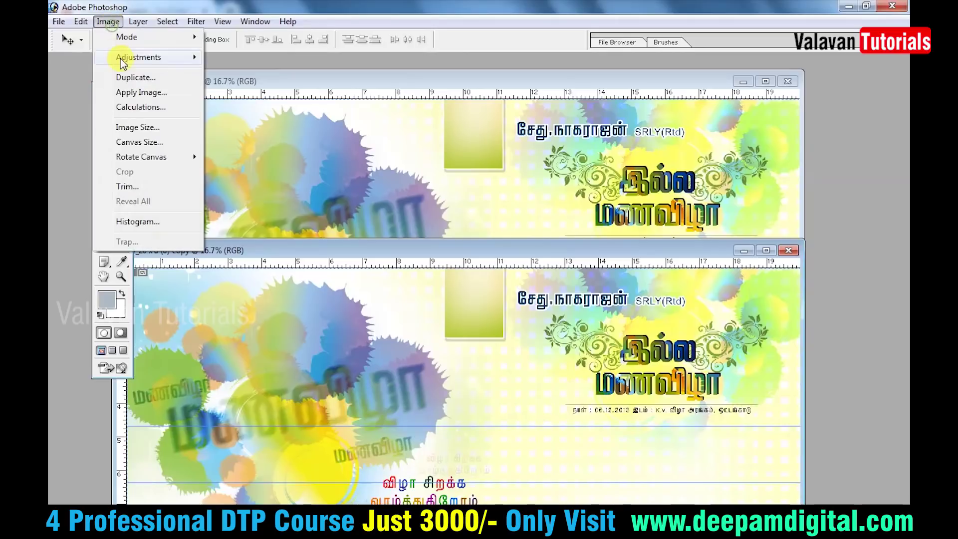
click(242, 112)
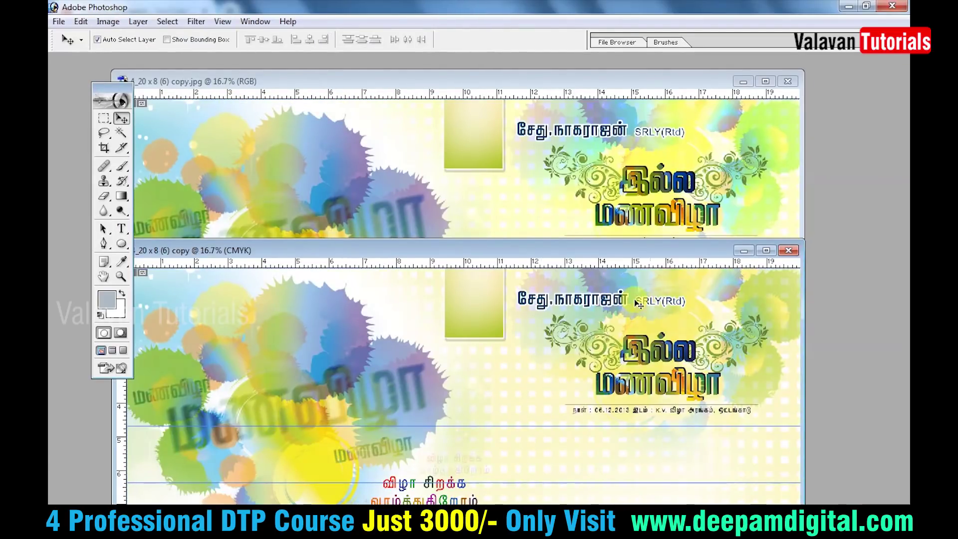
click(109, 22)
mouse_move(139, 57)
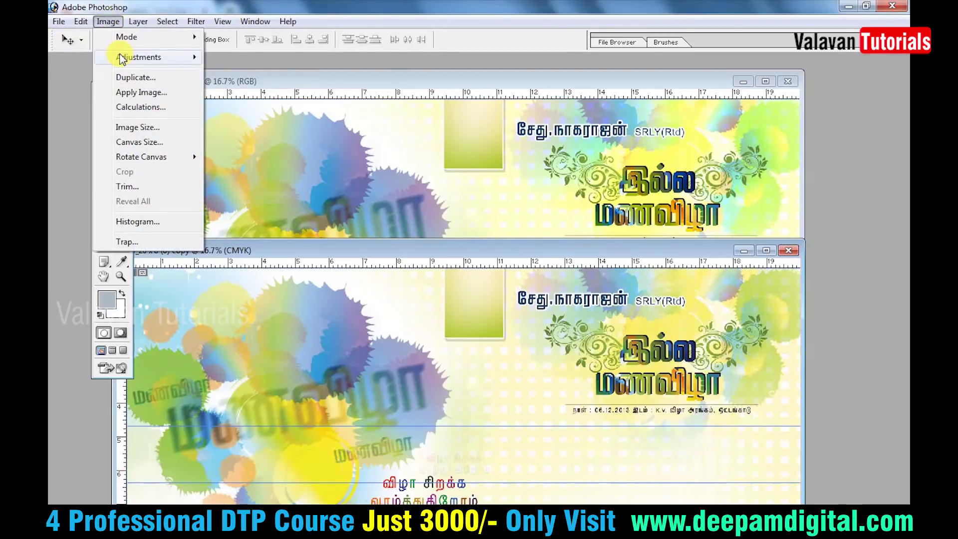
- Apply Brightness/Contrast with Contrast 15 to the CMYK copy
click(239, 146)
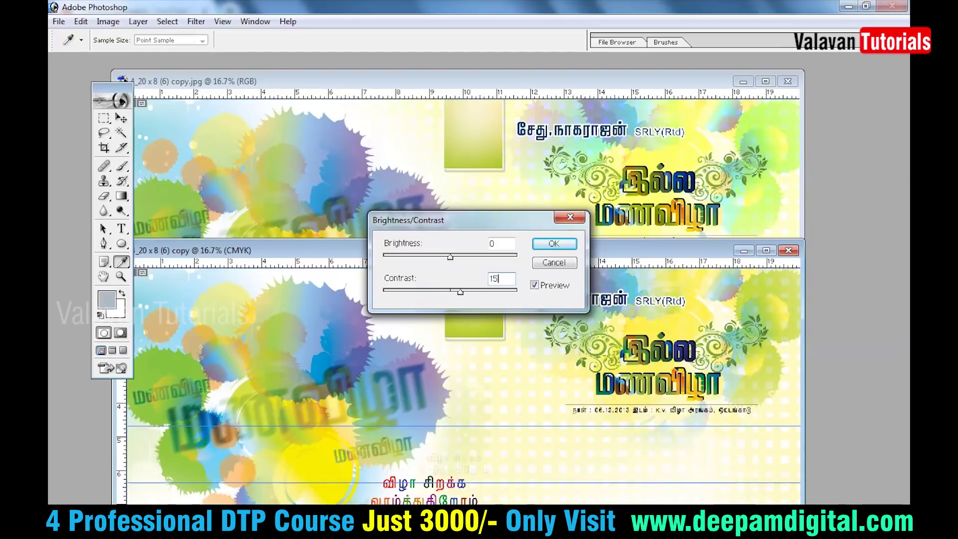
key(Return)
key(v)
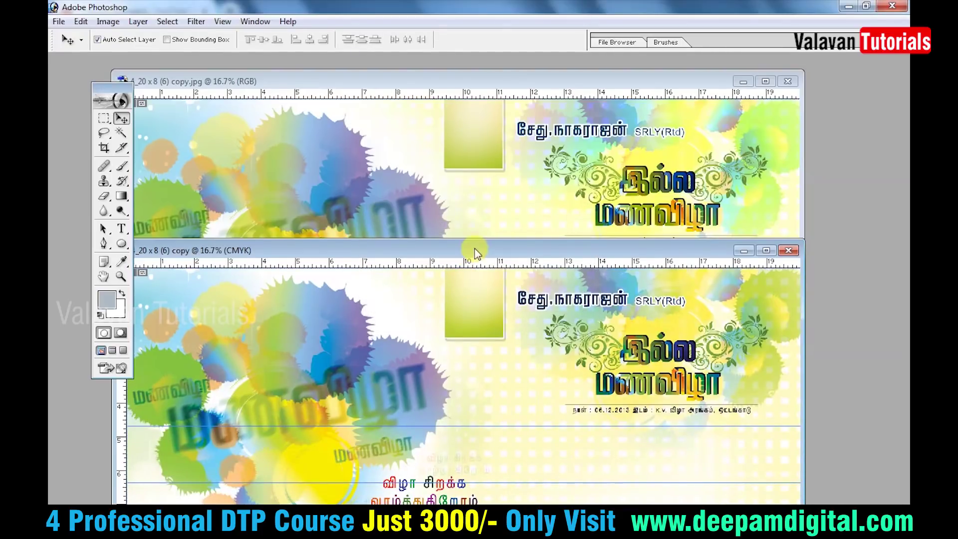
- Arrange the windows so the CMYK copy sits directly under the RGB original
drag(474, 249, 477, 228)
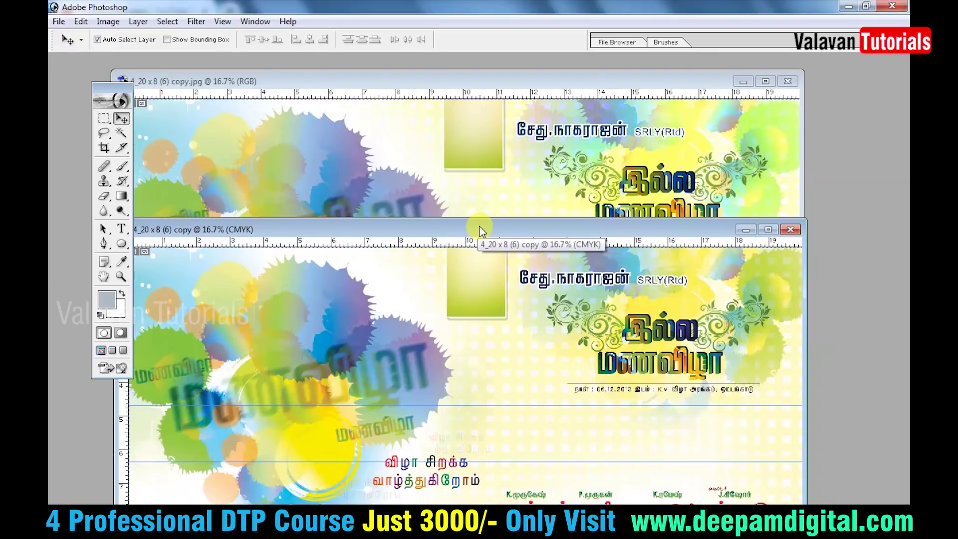
mouse_move(531, 234)
mouse_down()
mouse_move(547, 275)
mouse_move(547, 267)
mouse_up()
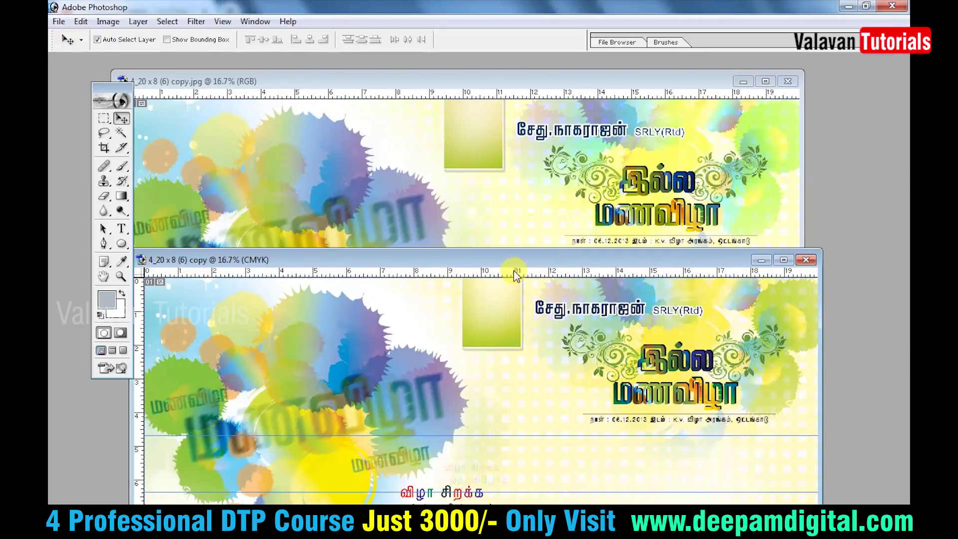
click(569, 158)
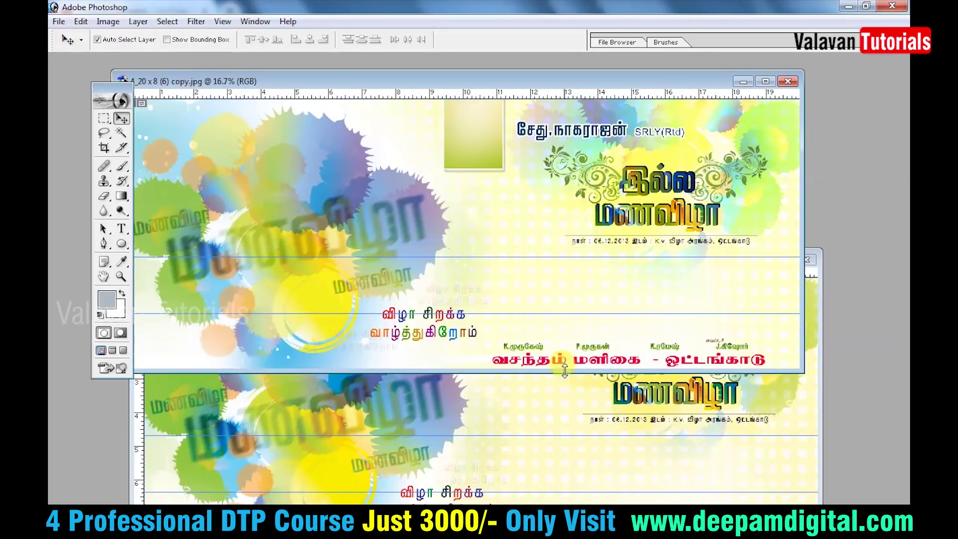
click(566, 410)
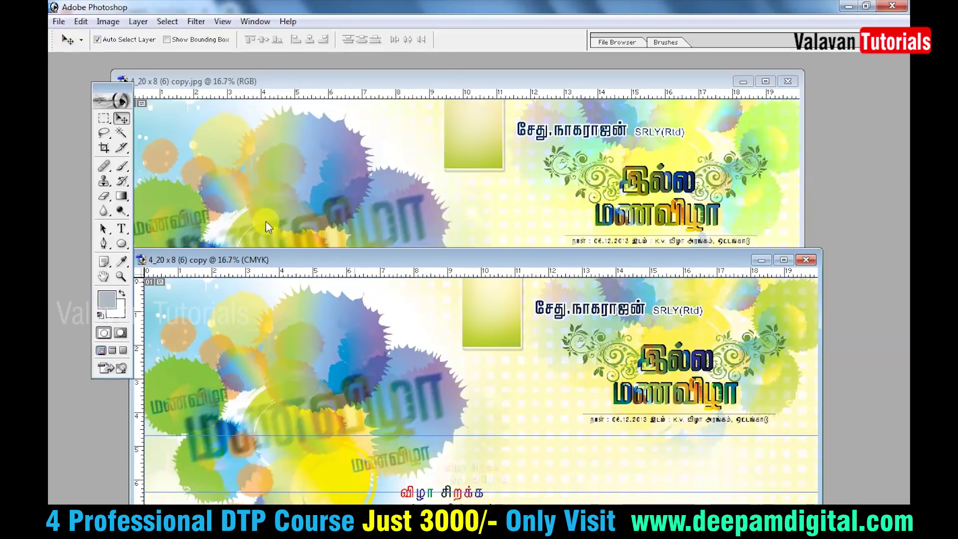
drag(100, 94, 79, 97)
click(291, 79)
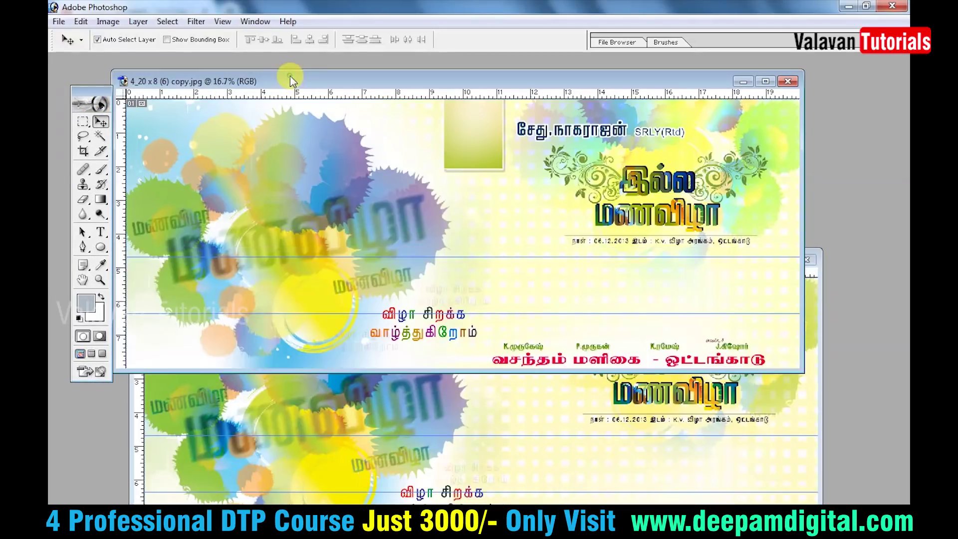
drag(290, 79, 334, 68)
click(390, 397)
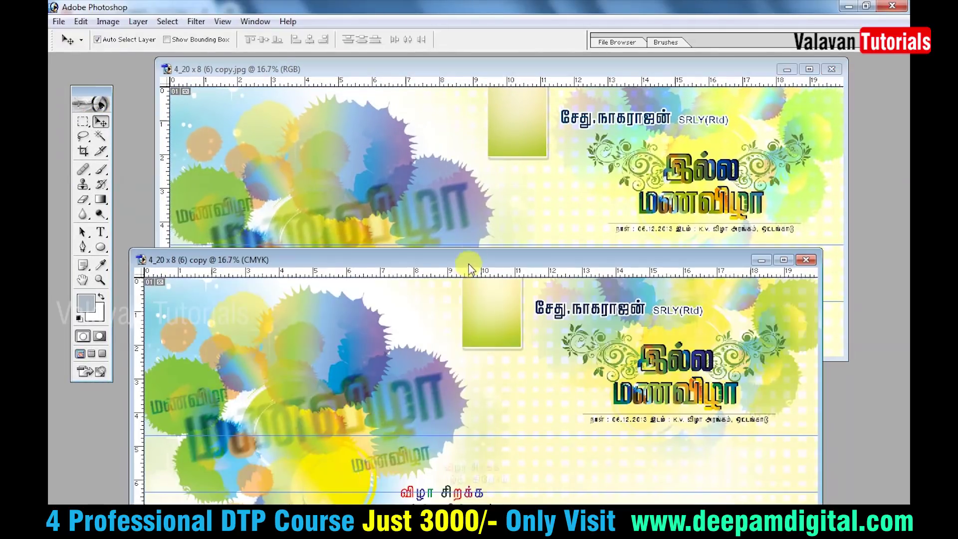
drag(469, 265, 497, 258)
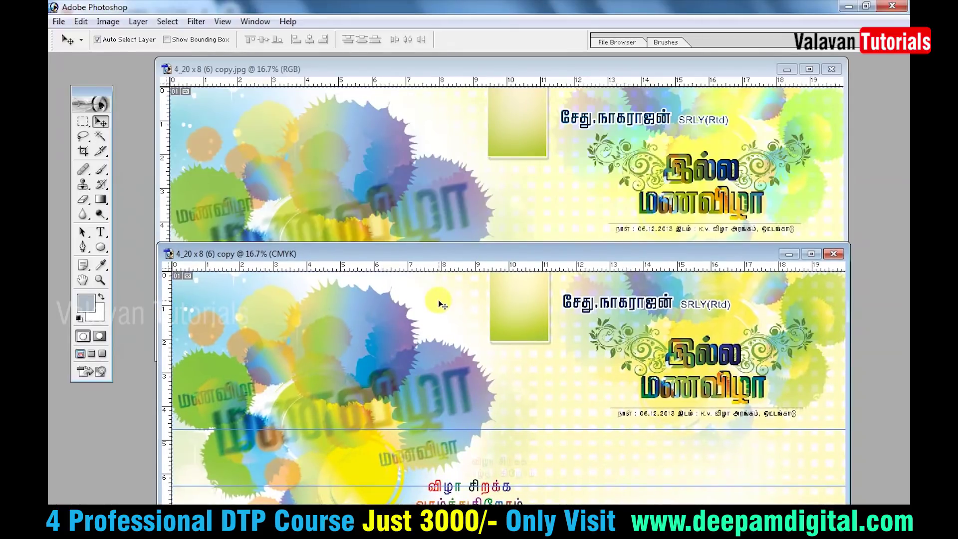
- Create a new 600×150 pixel RGB document
key(ctrl+n)
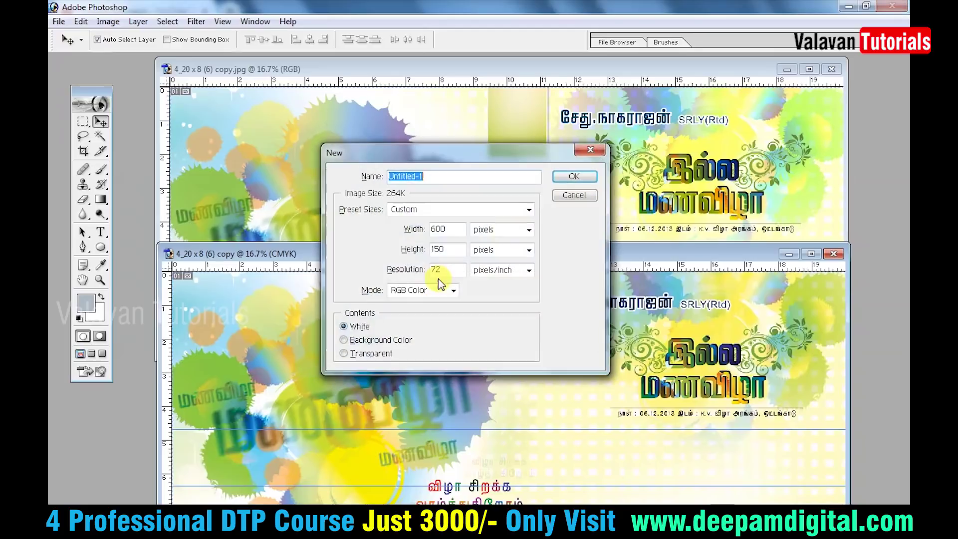
key(Return)
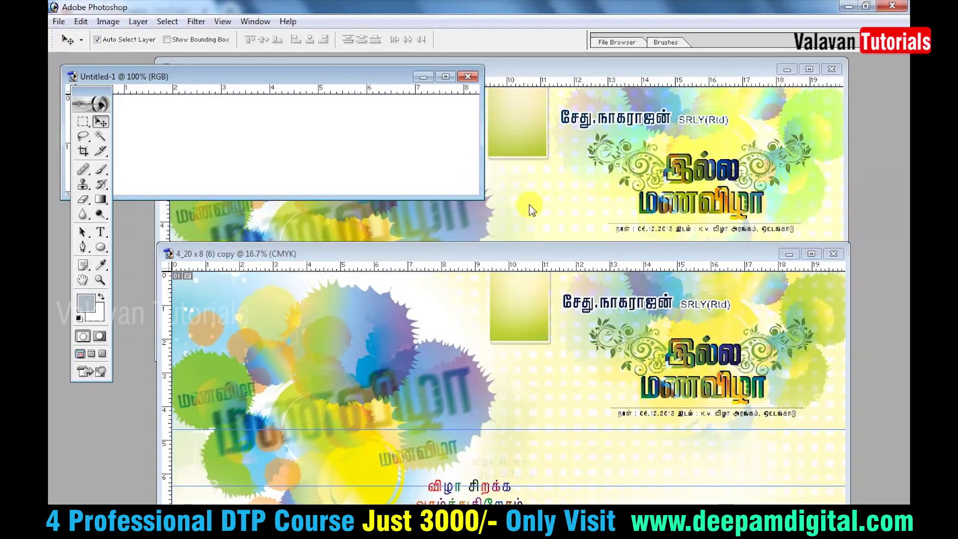
click(88, 308)
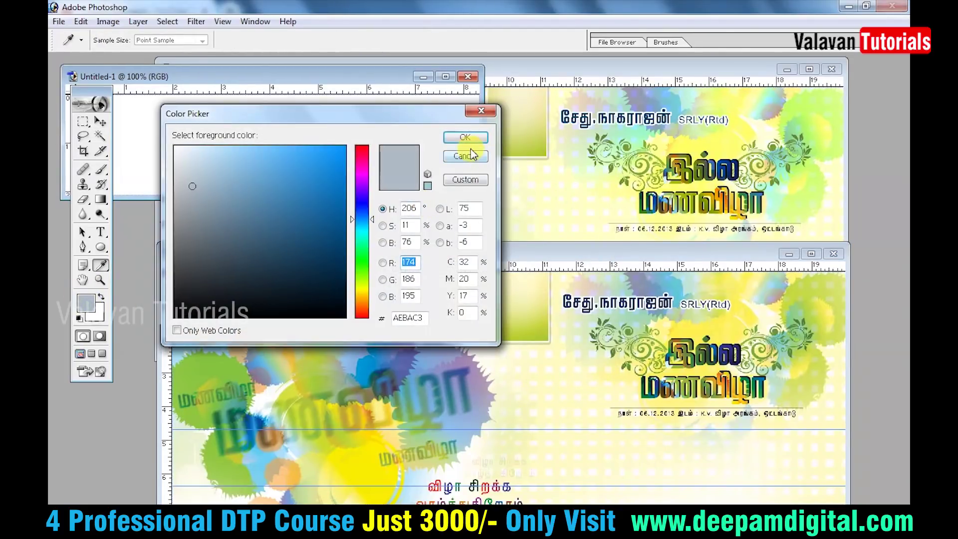
click(469, 156)
- Fill a rectangle on the canvas's right portion with blue-grey AEBAC3 on a new Layer 1
key(m)
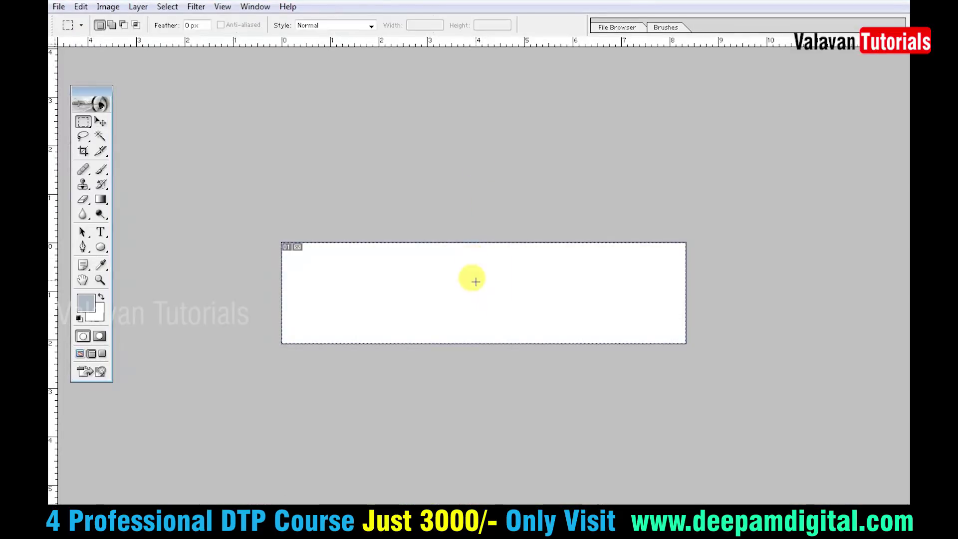
drag(458, 238, 774, 406)
key(ctrl+shift+n)
key(Return)
key(alt+BackSpace)
key(ctrl+d)
- Return to the normal window layout and maximize the Untitled-1 document window
key(f)
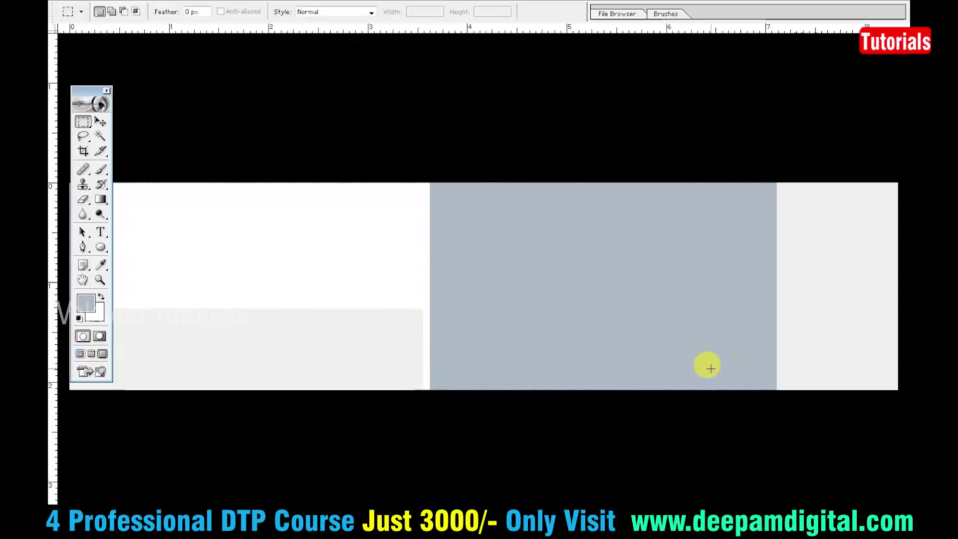
key(f)
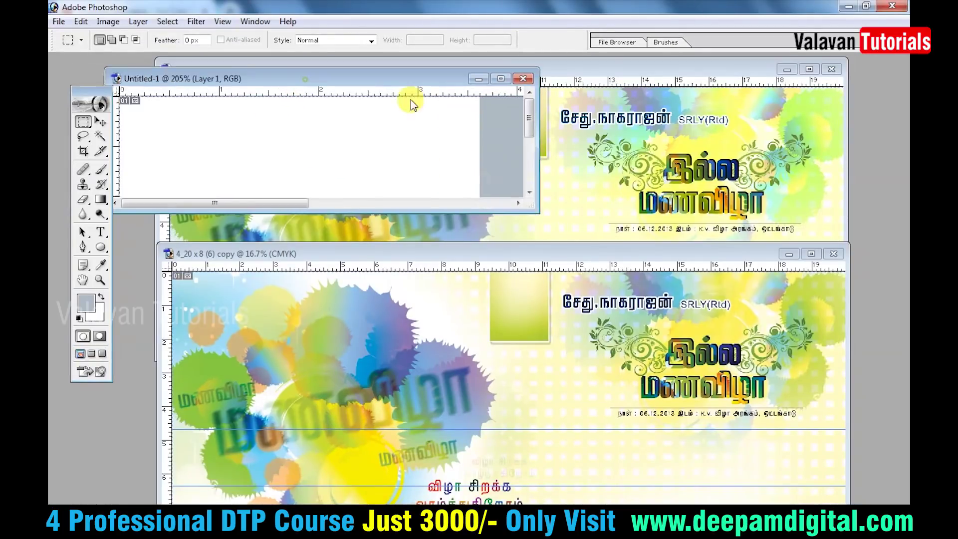
drag(298, 86, 412, 112)
double_click(589, 102)
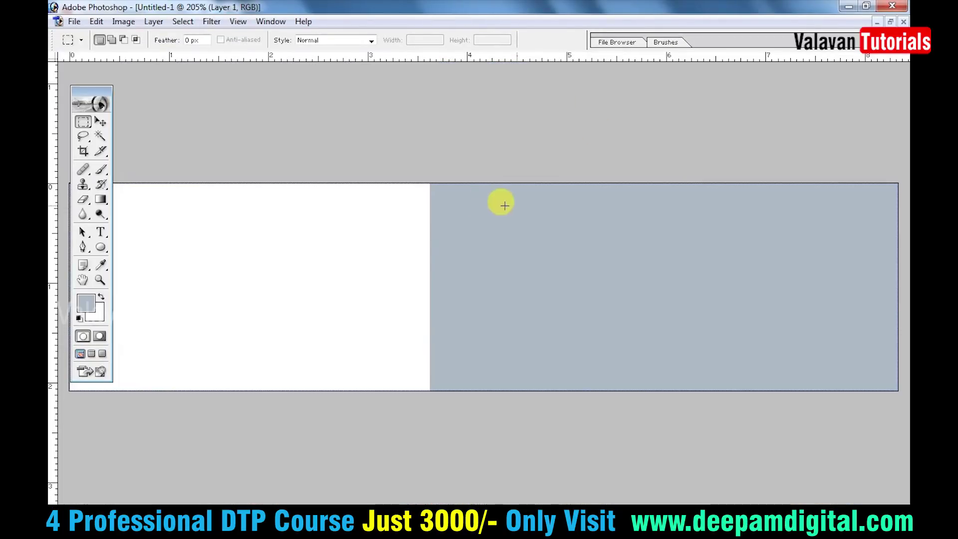
key(v)
click(85, 302)
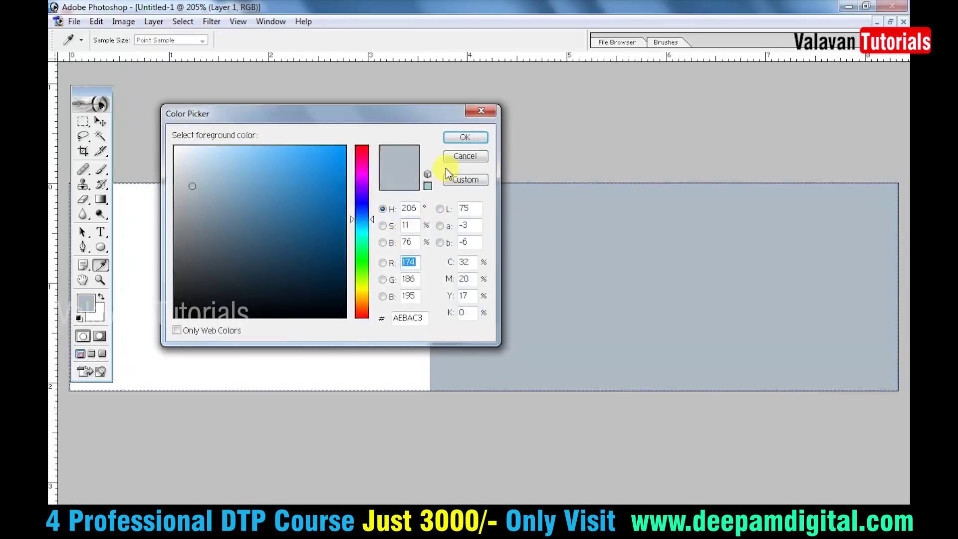
click(458, 157)
right_click(322, 227)
- Set the foreground to pure green R0 G255 B0 and fill the Background's left half
click(85, 303)
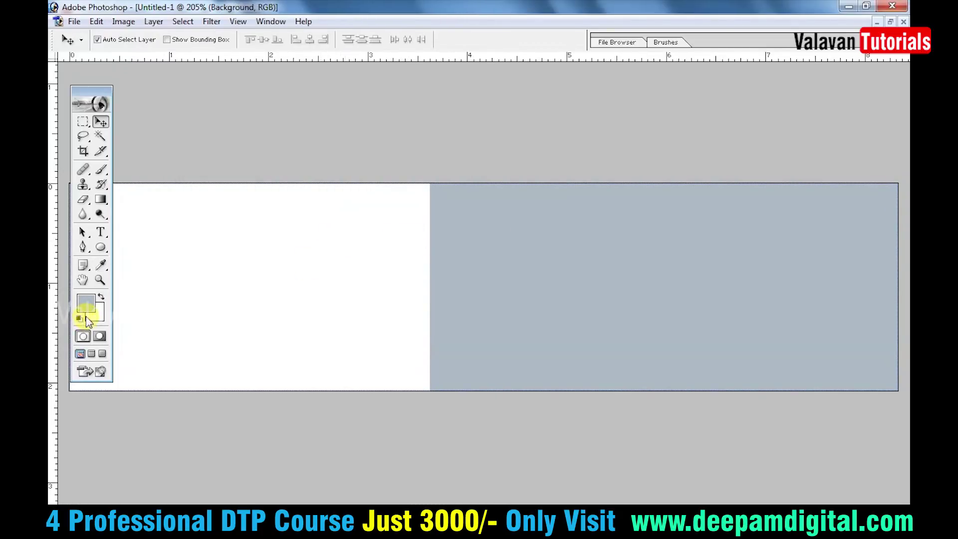
click(85, 303)
text(0)
key(Tab)
text(0255)
key(Tab)
text(0)
key(Return)
key(v)
key(alt+BackSpace)
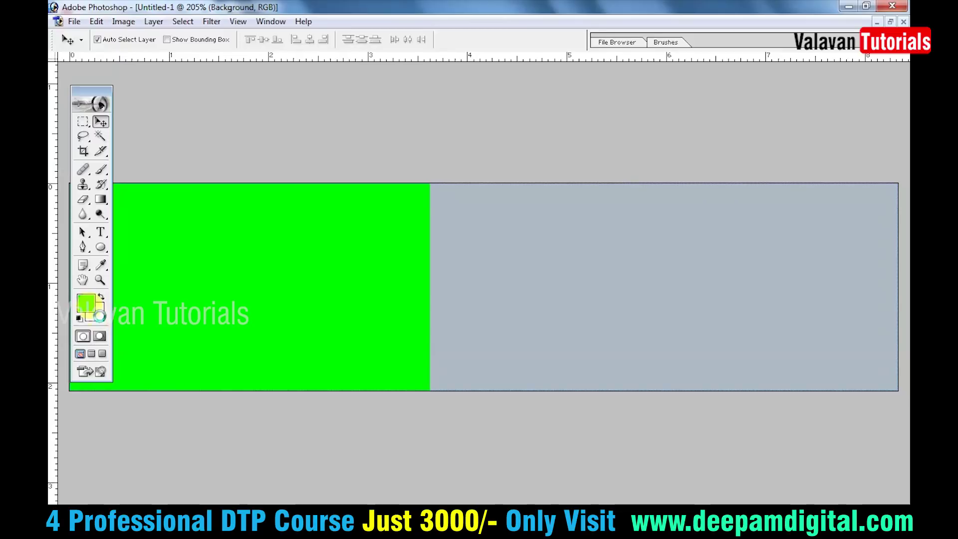
- Set the background colour to a dark green of C100 Y100
click(97, 313)
key(Tab)
key(Tab)
key(Tab)
key(Tab)
text(100)
key(Tab)
key(Tab)
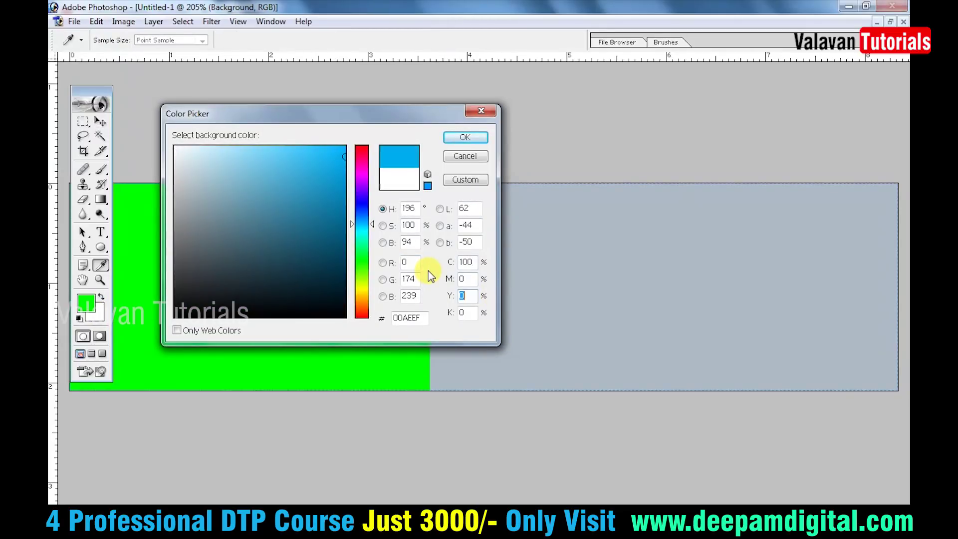
text(100)
key(Return)
key(v)
- Fill Layer 1's right part with the dark C100 Y100 green
click(568, 249)
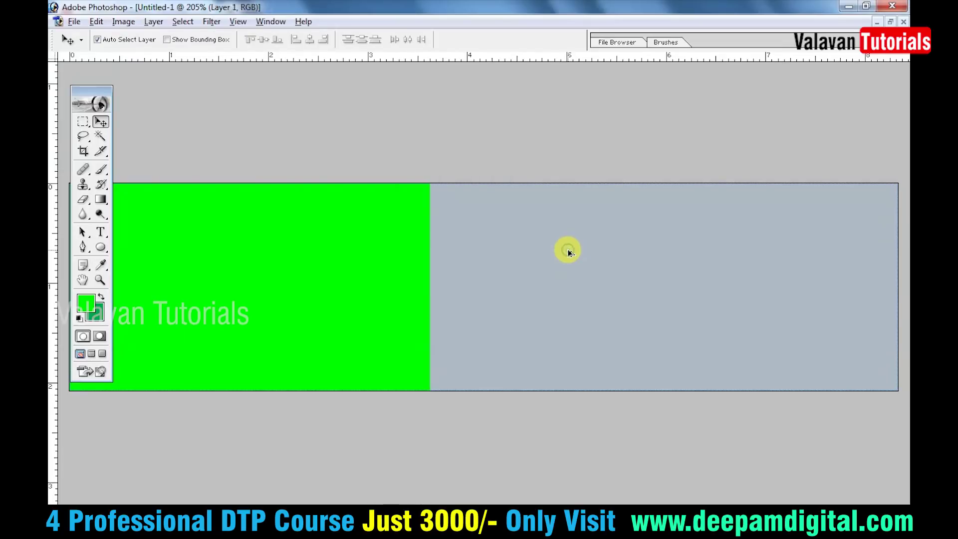
key(alt+BackSpace)
key(ctrl+z)
key(x)
key(alt+BackSpace)
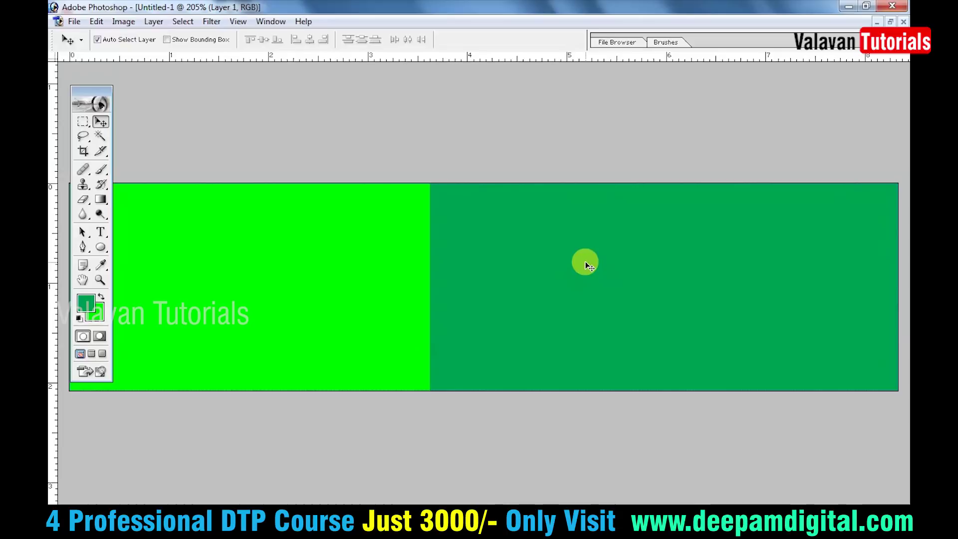
click(480, 280)
- Turn on CMYK proof colours and check which layers lie under the dark green area
key(ctrl+y)
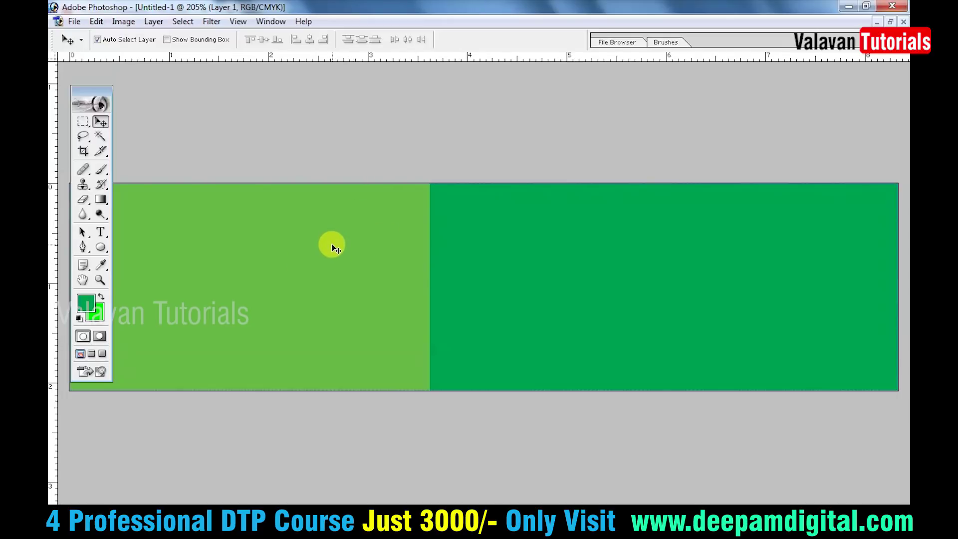
right_click(496, 242)
click(511, 250)
click(86, 302)
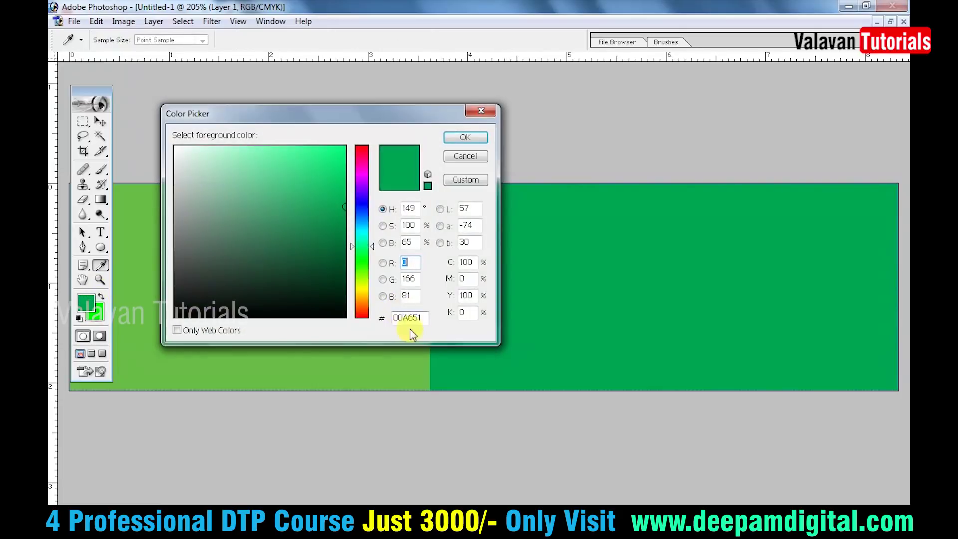